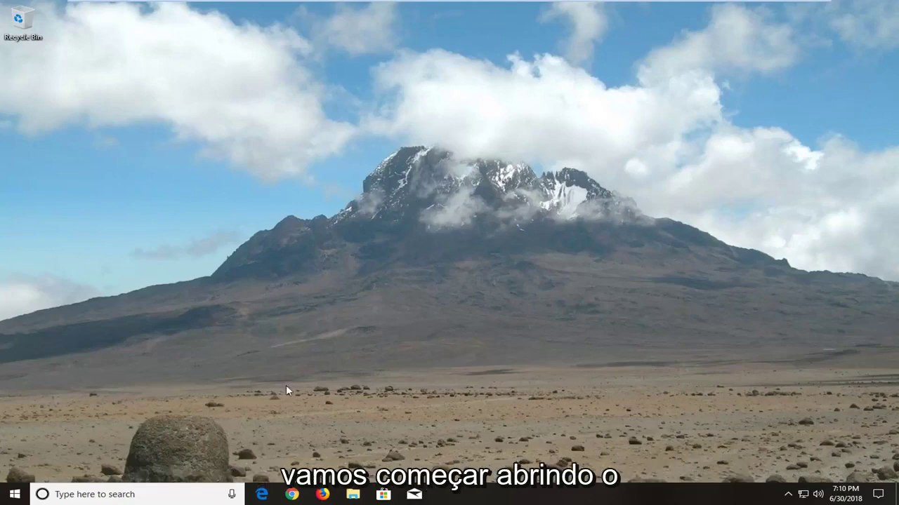
- Search Windows for "internet options" and open the Internet Options control panel item
click(19, 496)
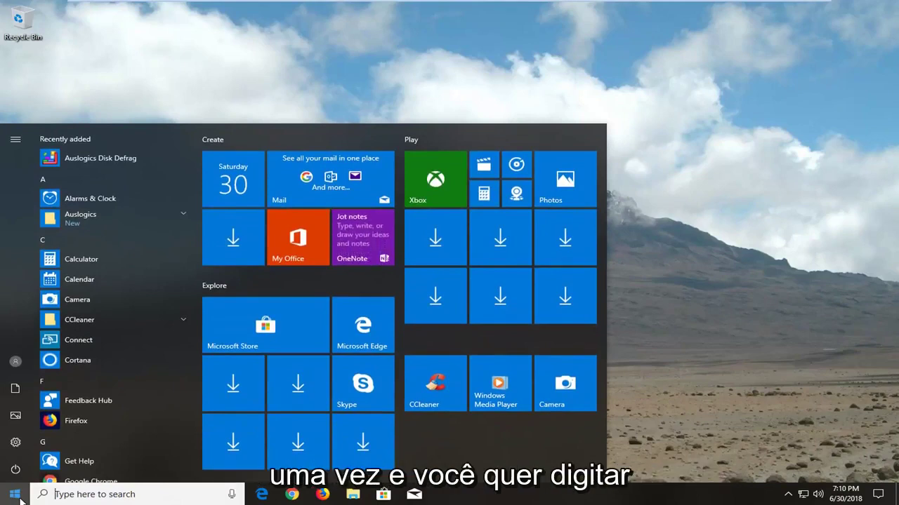
text(internet p)
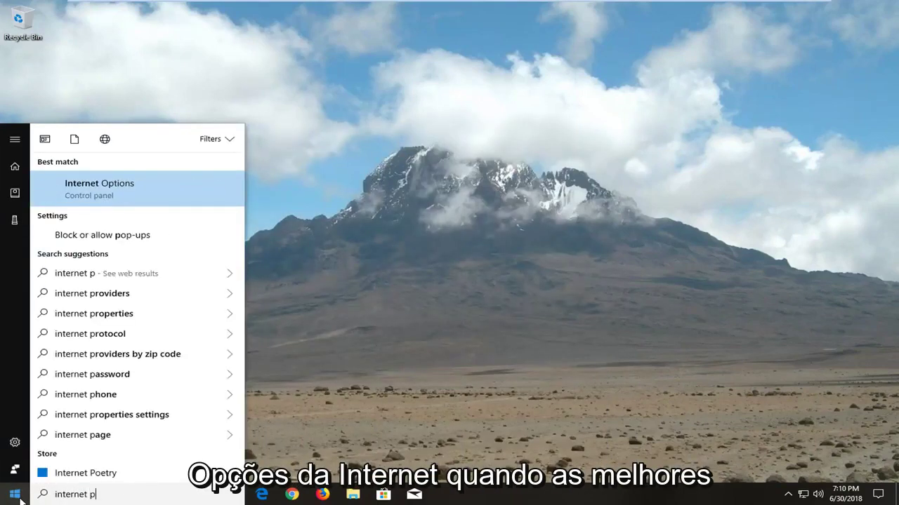
key(BackSpace)
text(options)
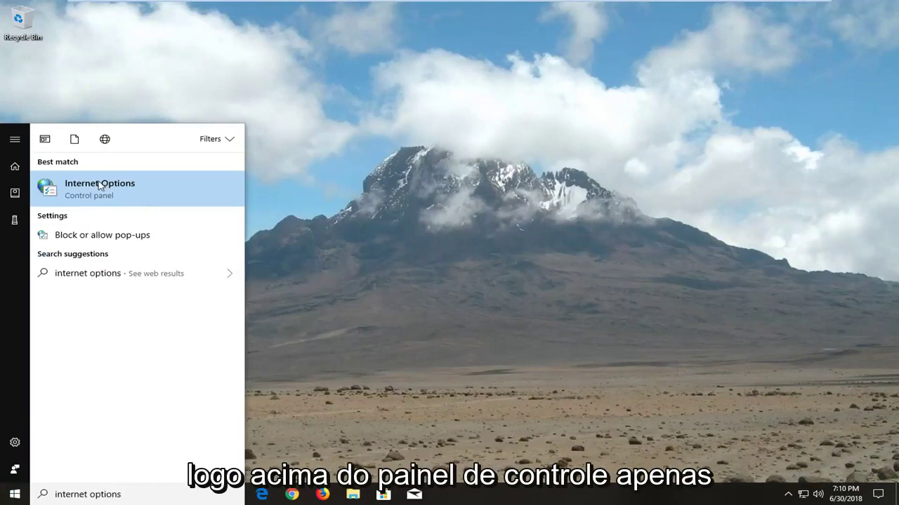
click(99, 185)
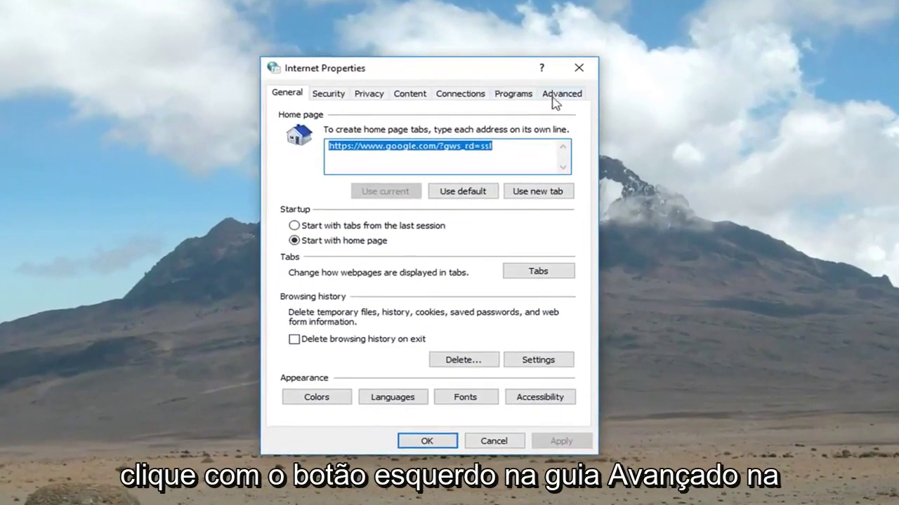
- Reset all Internet Explorer settings with Delete personal settings enabled, and close Internet Properties
click(556, 102)
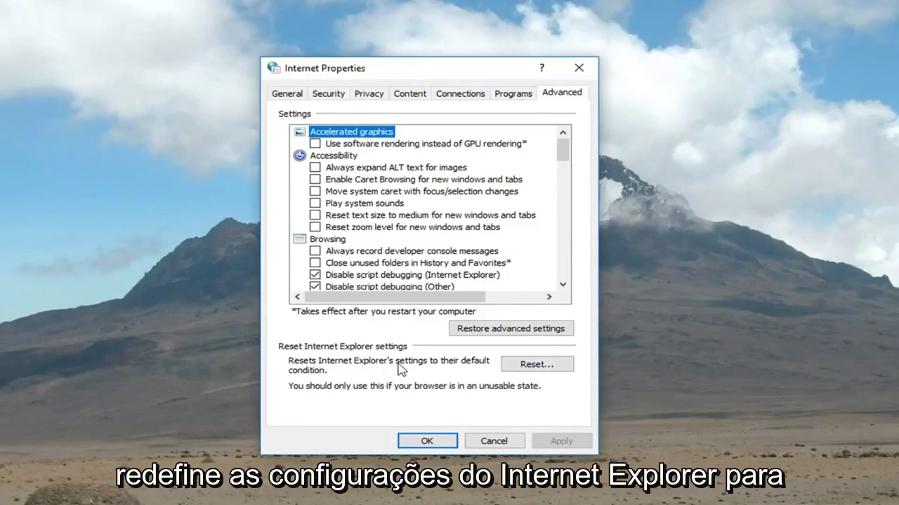
click(531, 367)
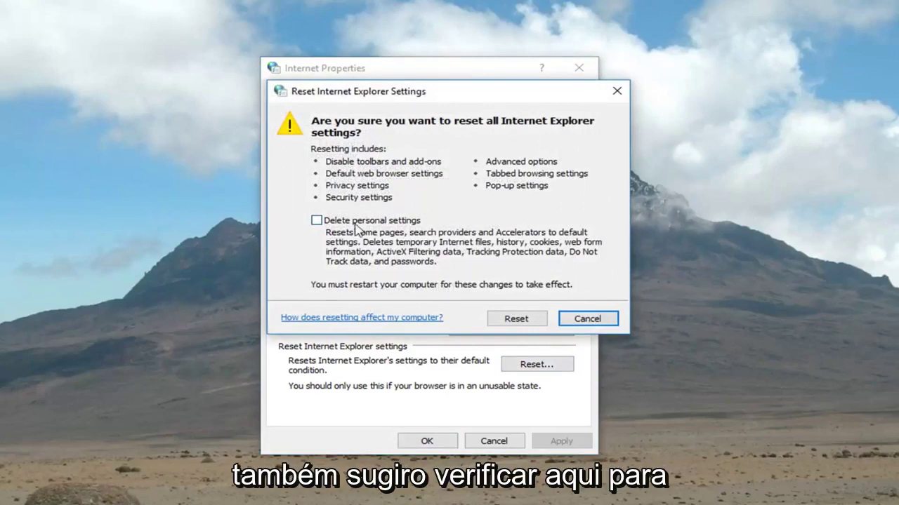
click(325, 224)
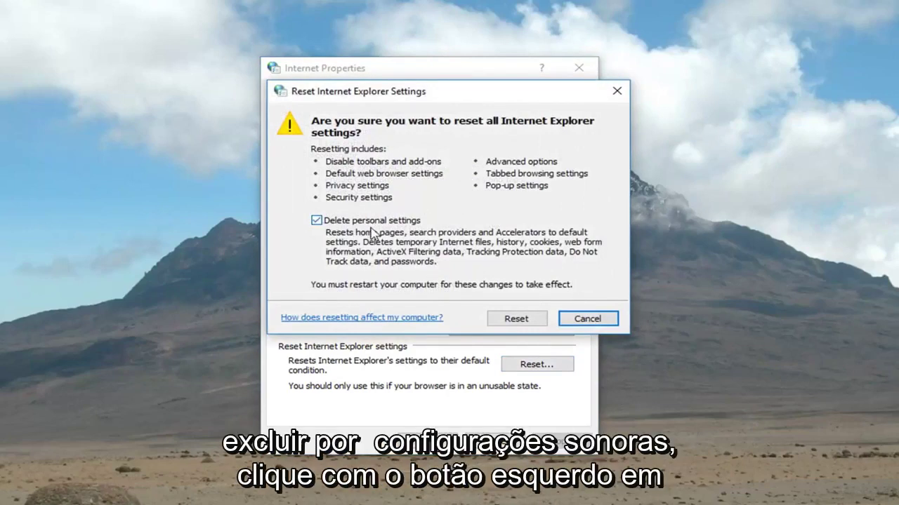
click(508, 325)
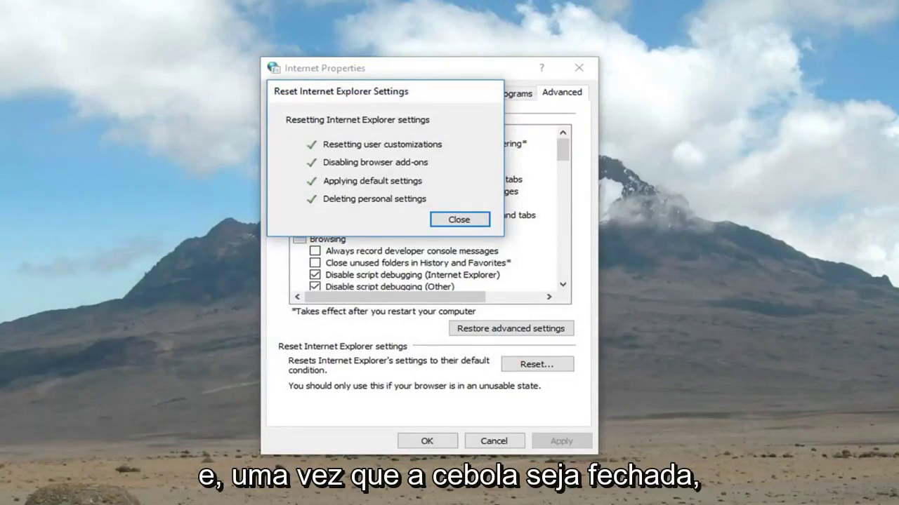
click(460, 219)
click(579, 67)
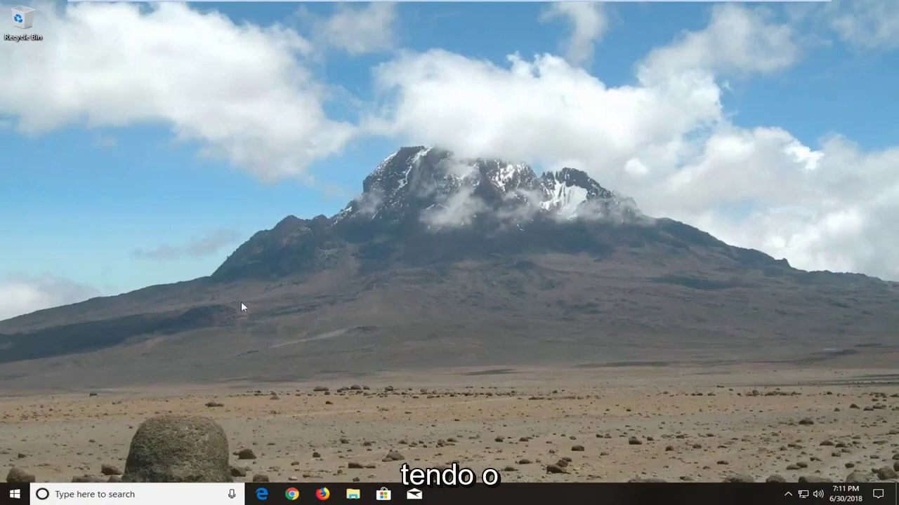
- Search Windows for "regedit" and run Registry Editor as administrator, allowing it to make changes to the device
click(12, 495)
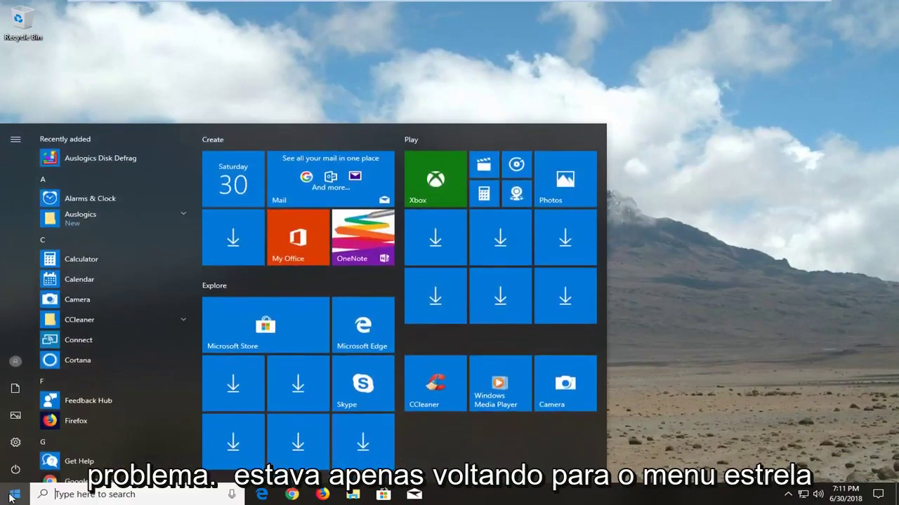
text(regedit)
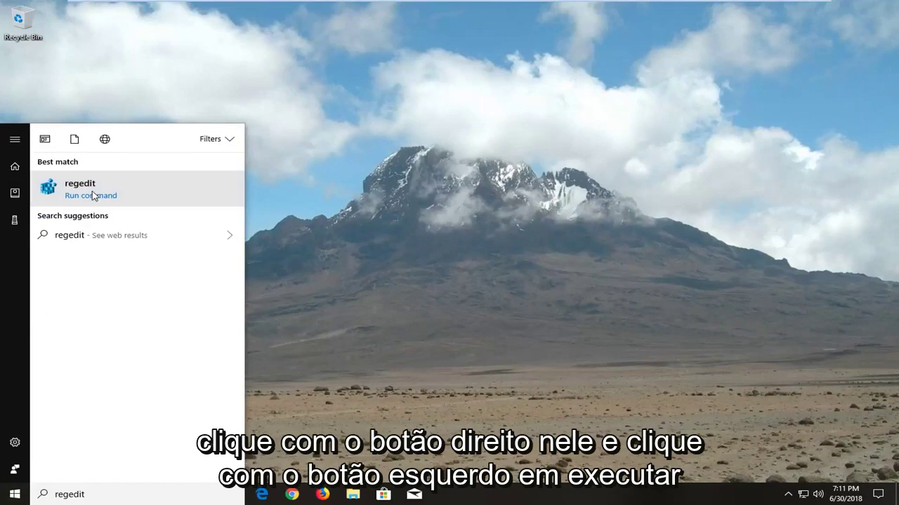
right_click(93, 195)
click(149, 205)
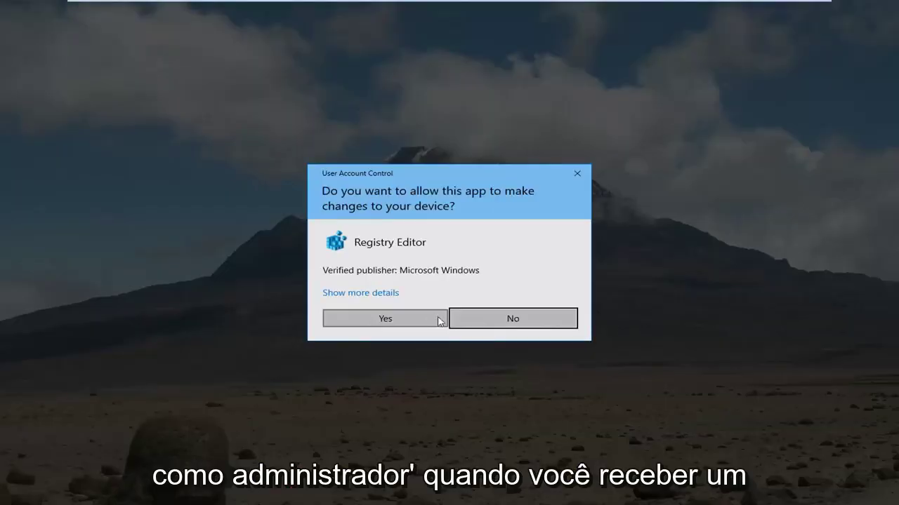
click(389, 320)
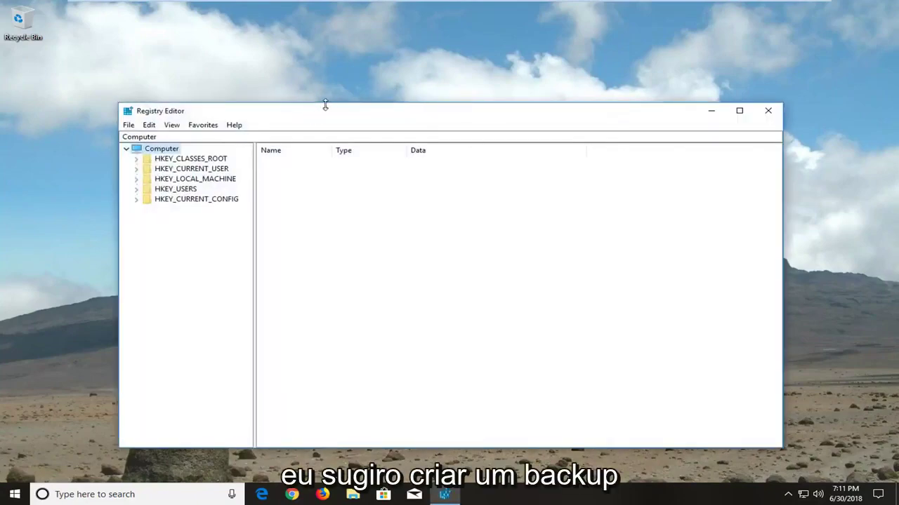
- Export the whole registry to the Desktop as a registration file named backup
drag(325, 104, 351, 80)
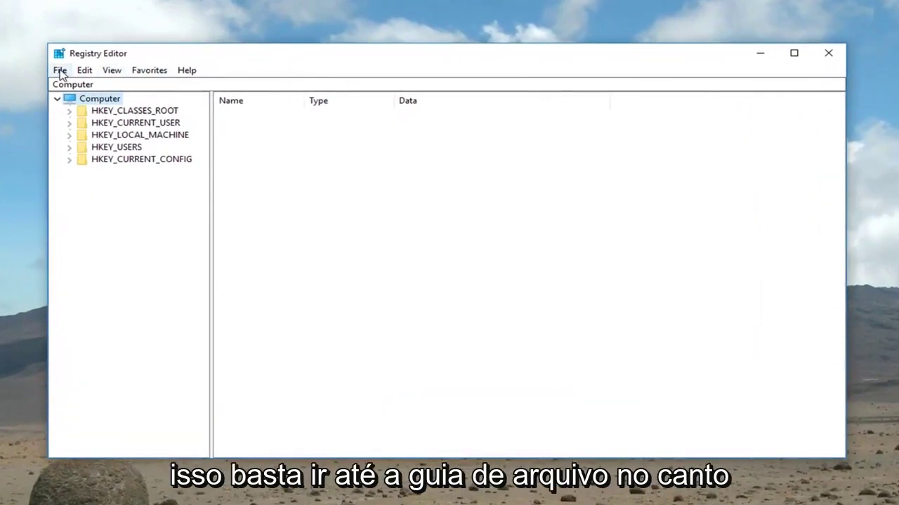
click(61, 72)
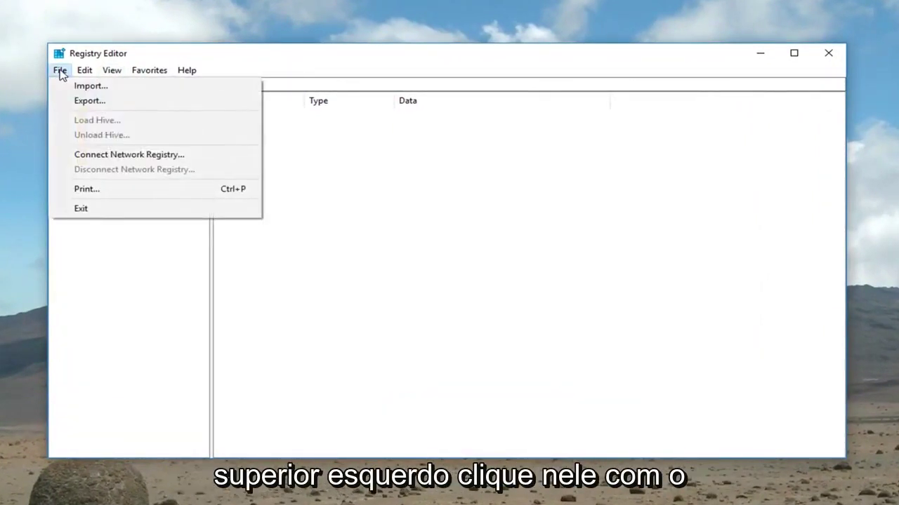
click(78, 101)
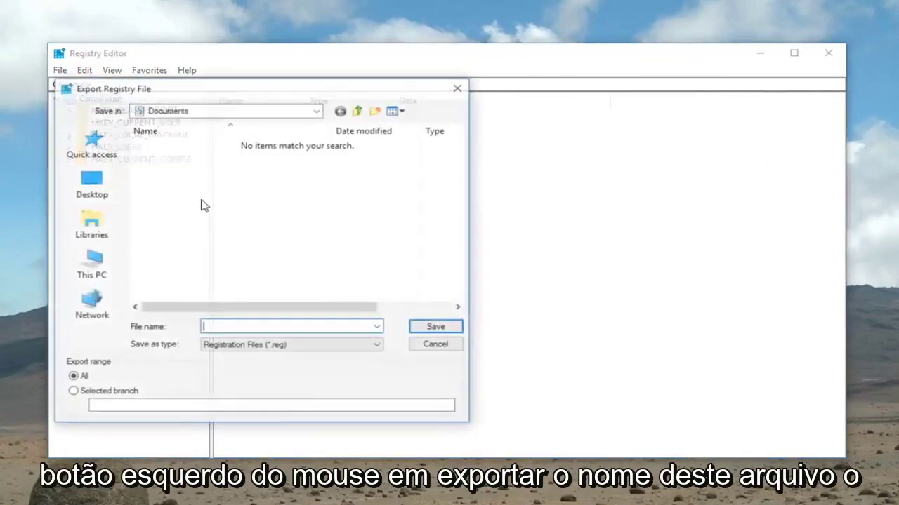
text(backup)
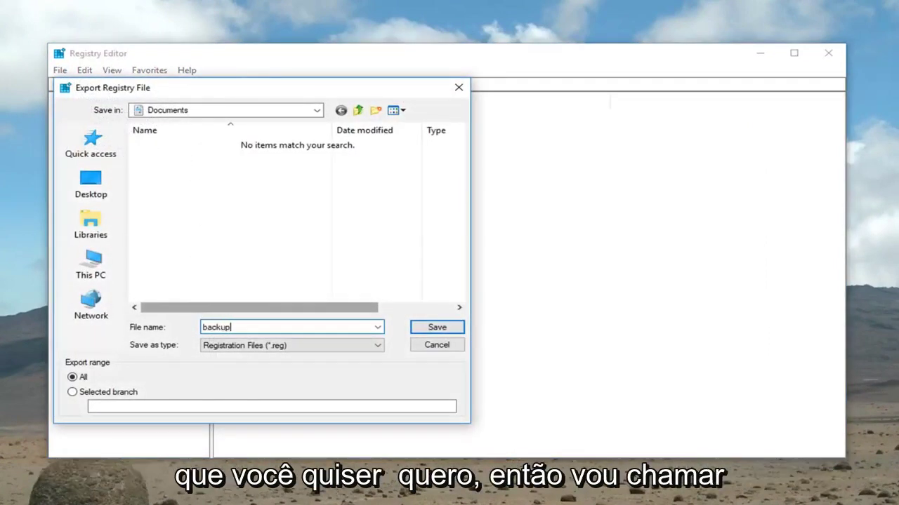
click(120, 181)
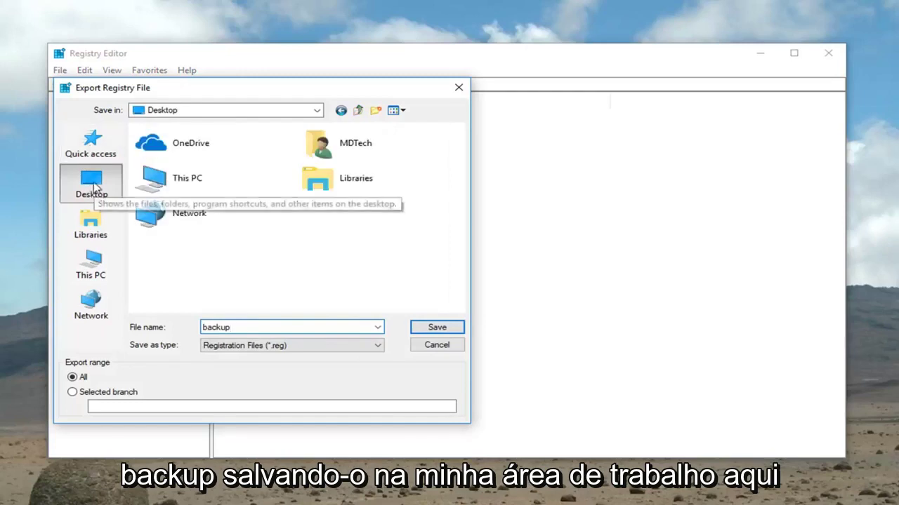
click(425, 329)
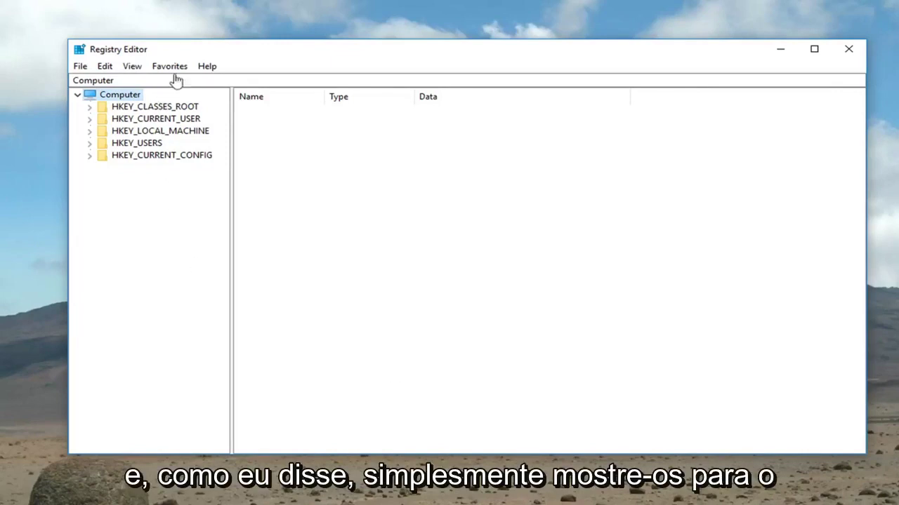
click(82, 65)
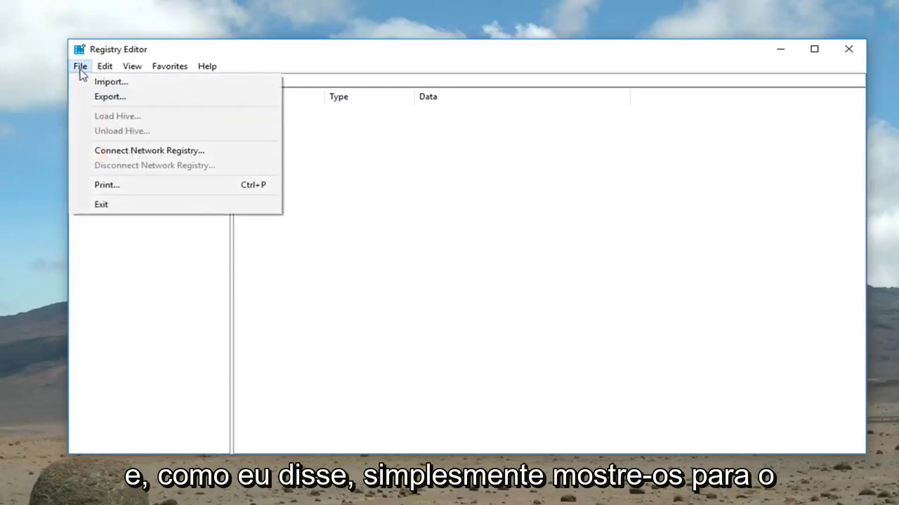
click(102, 81)
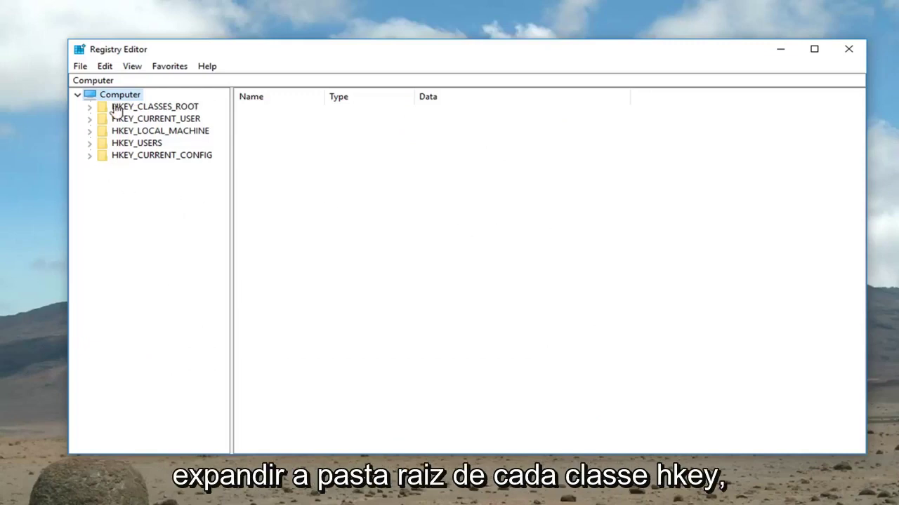
- Expand HKEY_CLASSES_ROOT in the registry tree and select its .html key
click(138, 108)
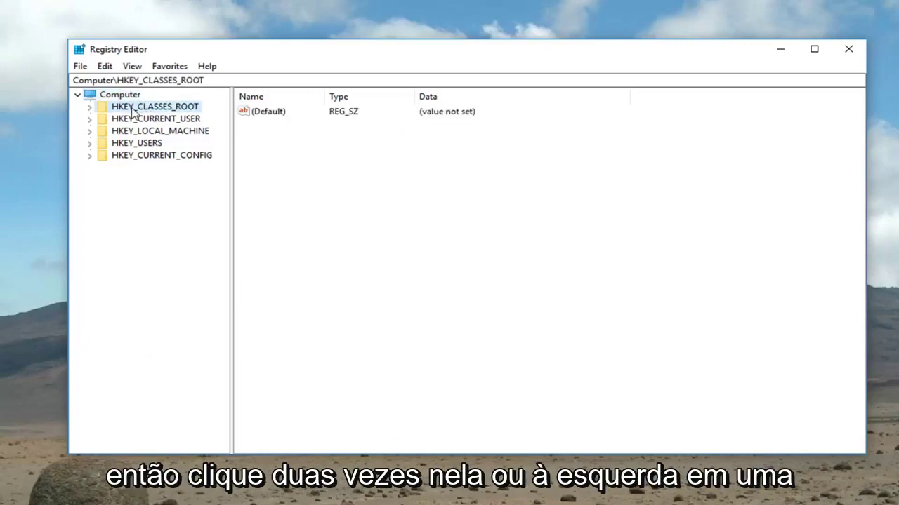
click(90, 106)
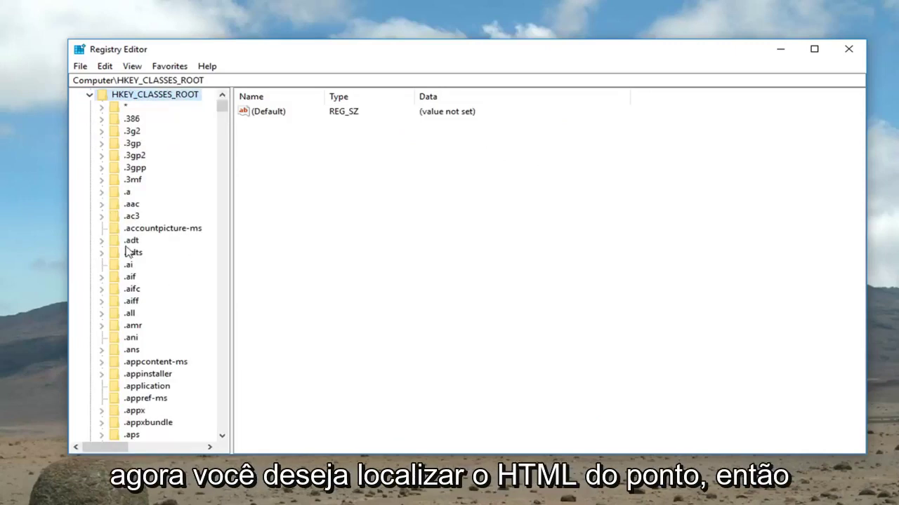
click(131, 315)
scroll(133, 323, down, 20)
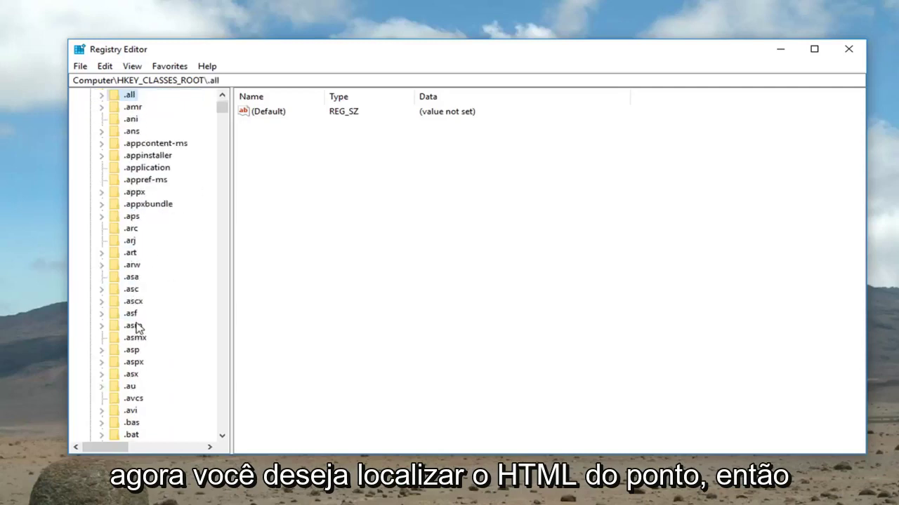
scroll(134, 326, down, 1)
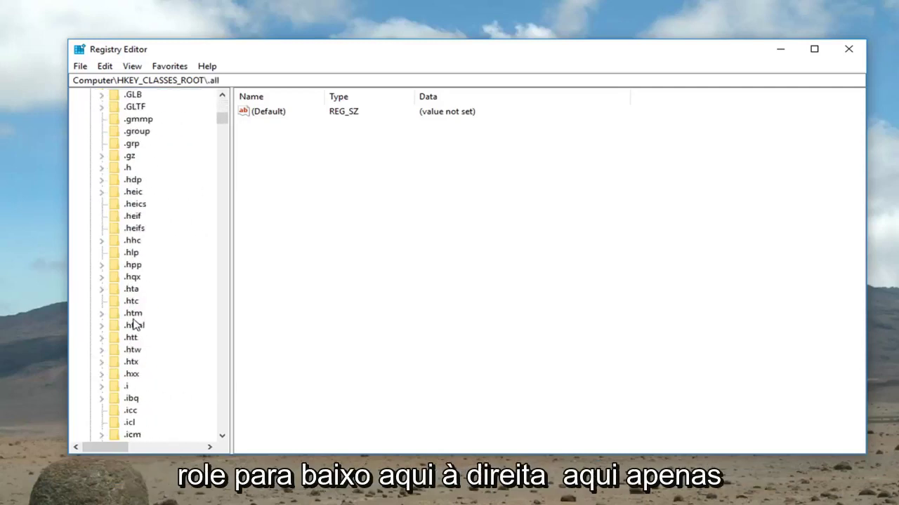
click(134, 326)
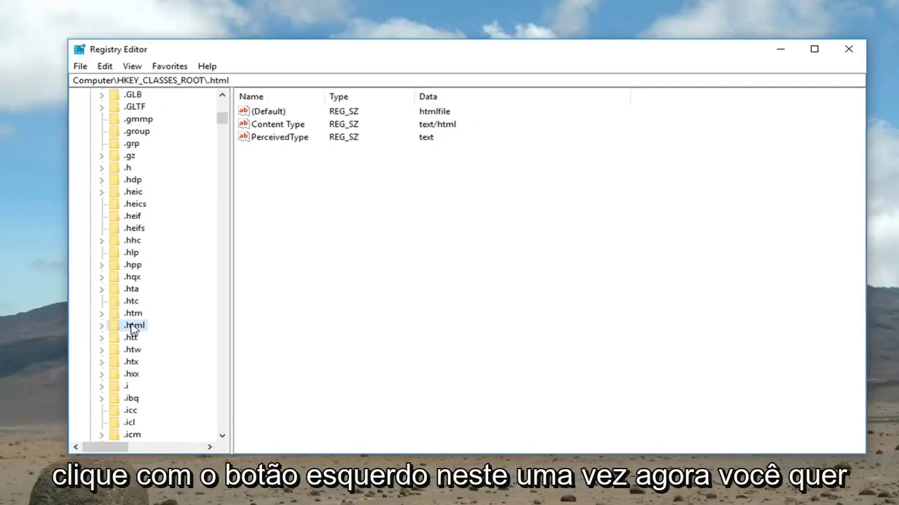
- Make sure the .html key's (Default) string has the value data htmlfile, accept it, and close Registry Editor
click(270, 113)
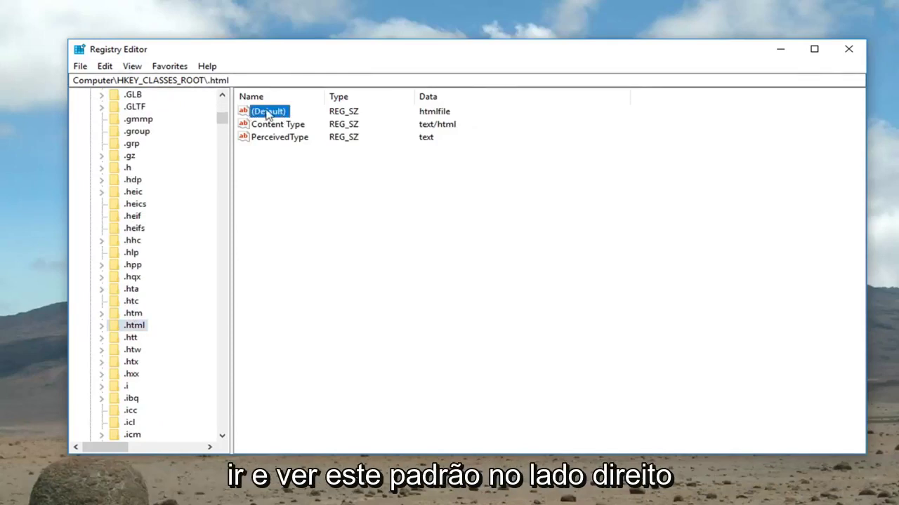
double_click(261, 113)
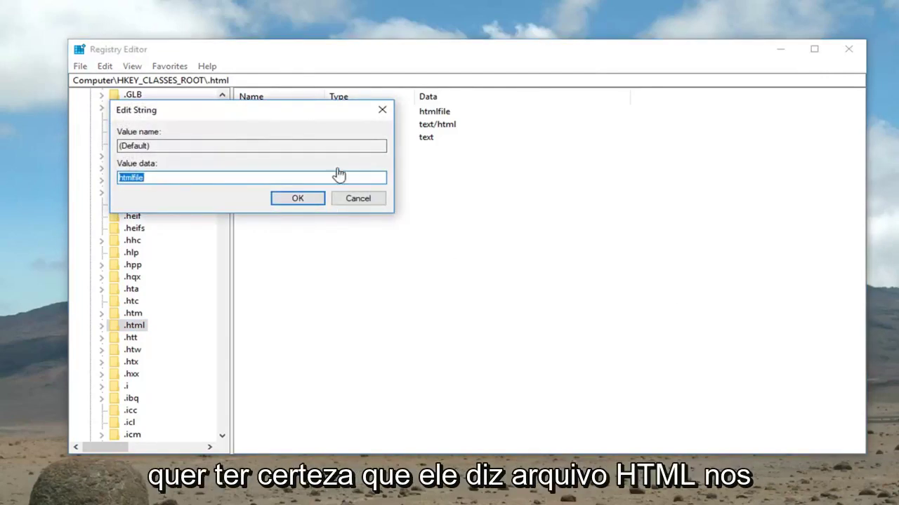
key(End)
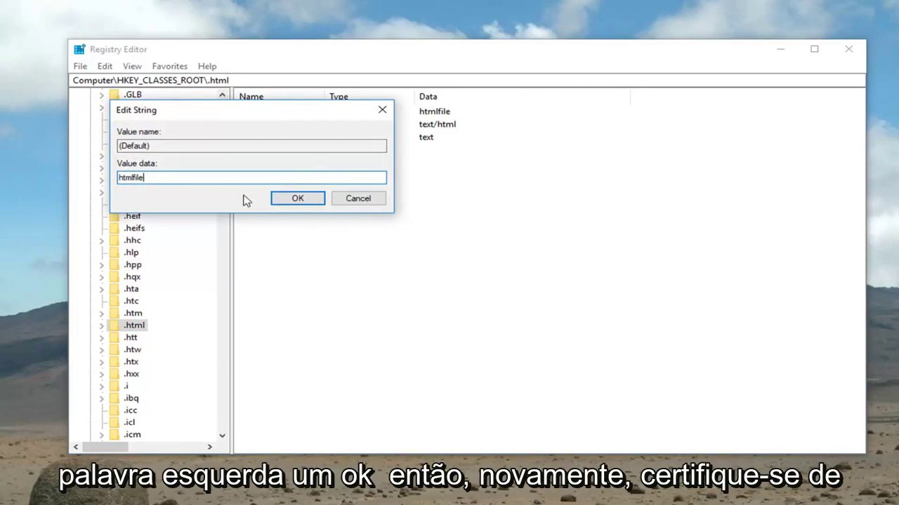
click(295, 199)
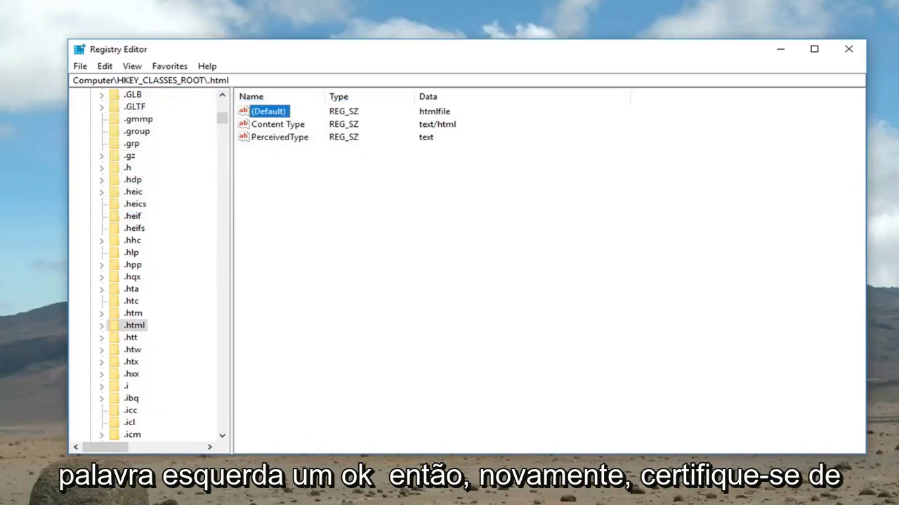
click(849, 50)
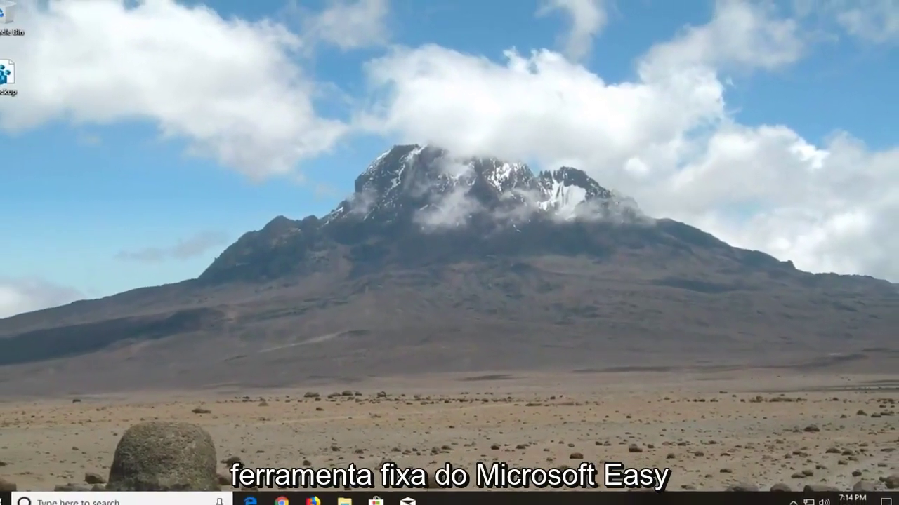